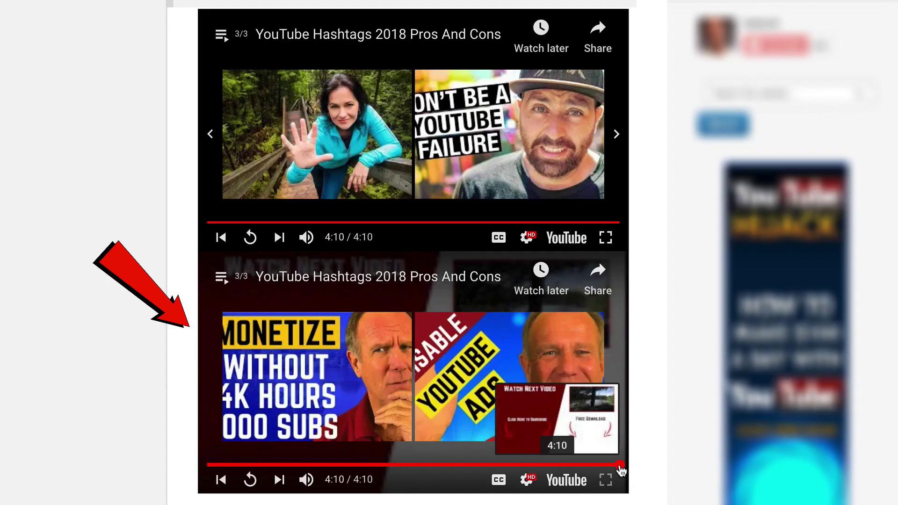
Replay the final second of the lower embedded playlist near 4:10 to compare its end screen.
click(618, 466)
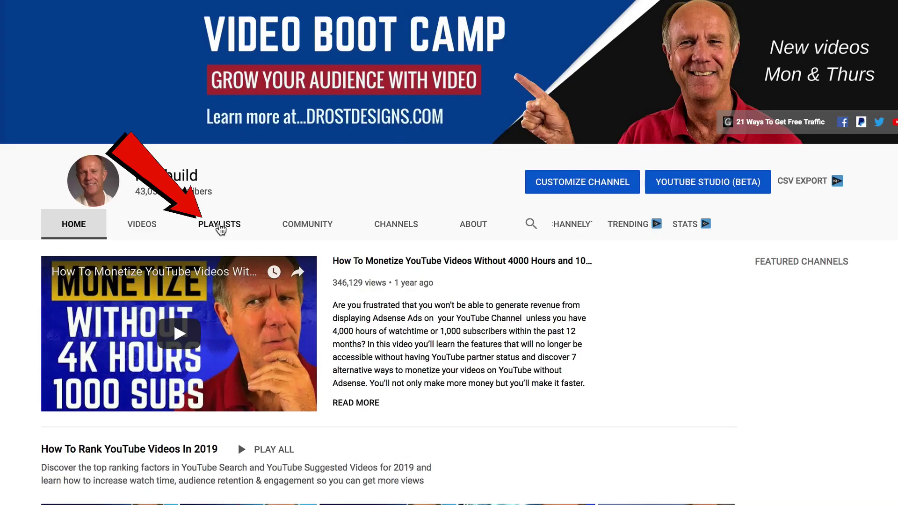
Show the channel's playlists filtered to Created playlists only.
click(220, 226)
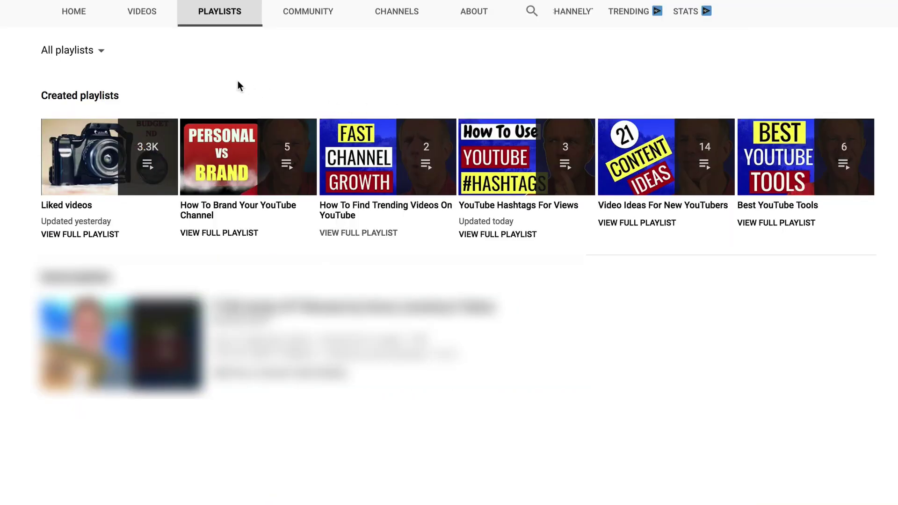
click(100, 53)
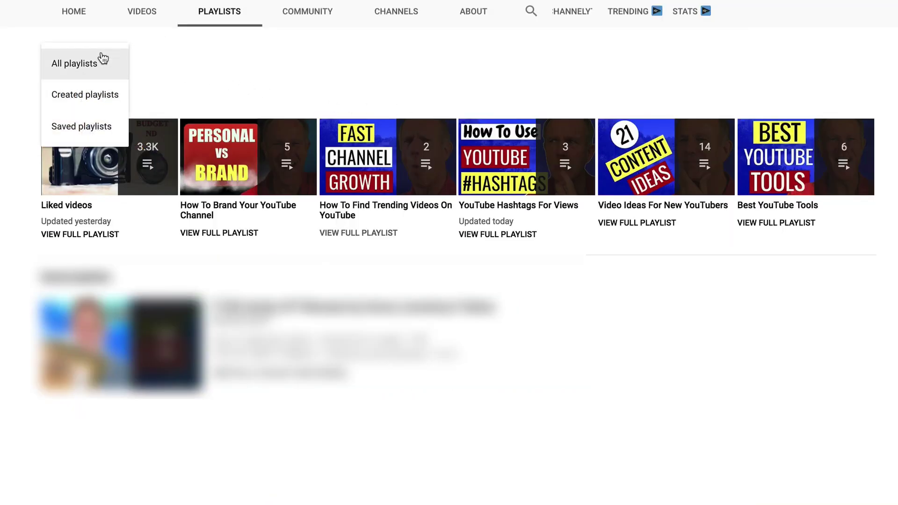
click(76, 95)
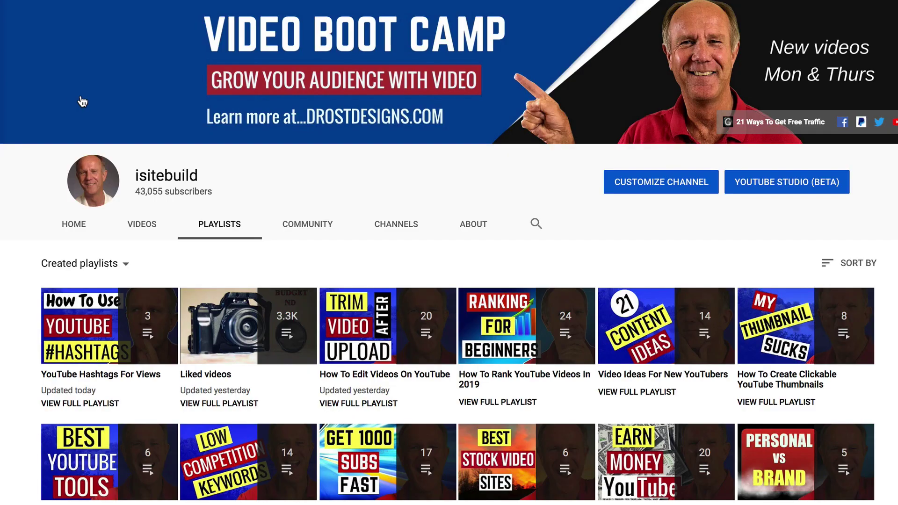
scroll(273, 179, down, 3)
scroll(421, 351, down, 3)
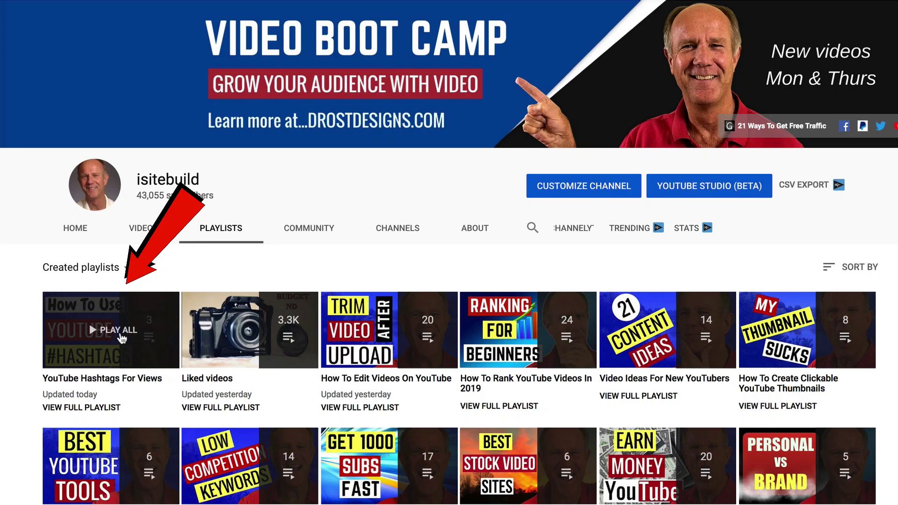
Open the YouTube Hashtags For Views playlist and display its Share embed code.
click(144, 319)
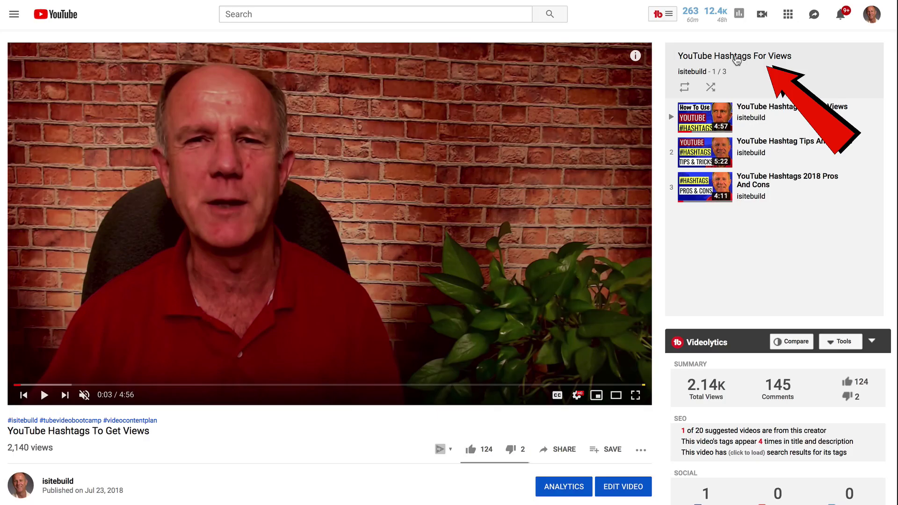
click(737, 59)
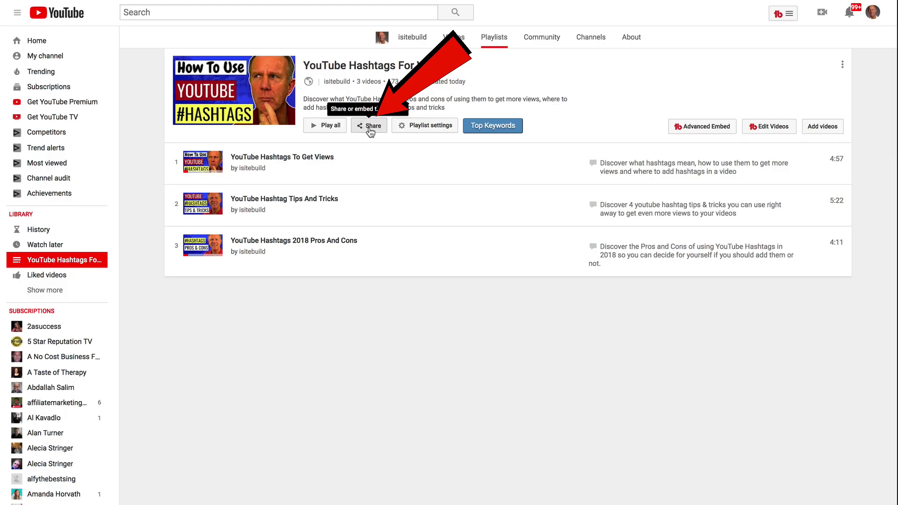
click(370, 127)
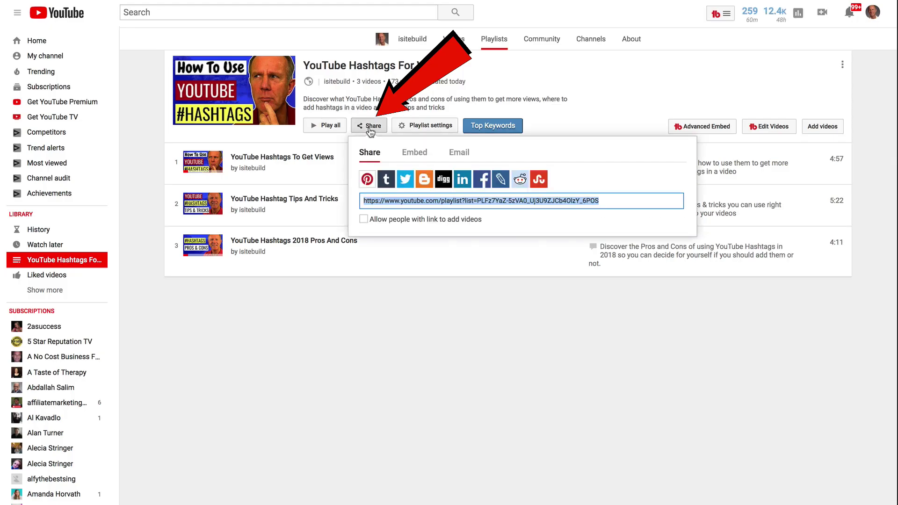
click(414, 154)
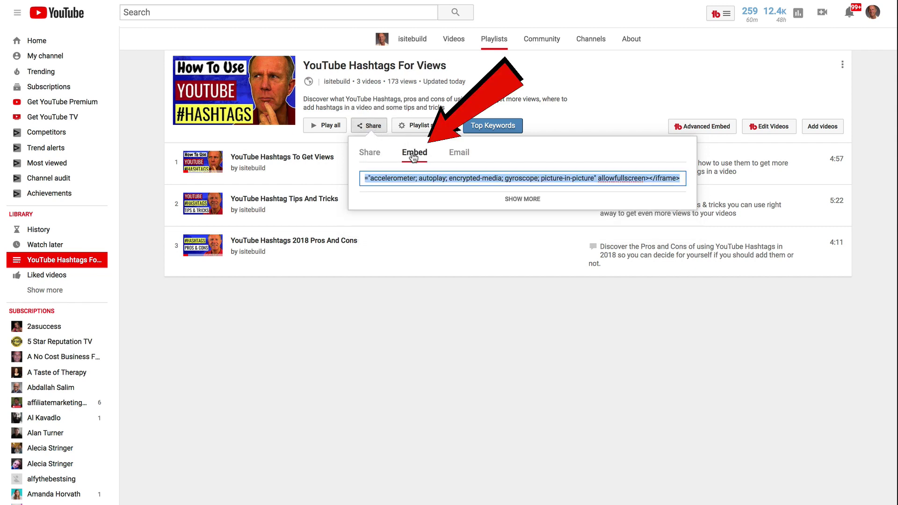
Copy the playlist embed code into a new TextEdit document.
key(super+c)
key(super+Tab)
key(super+v)
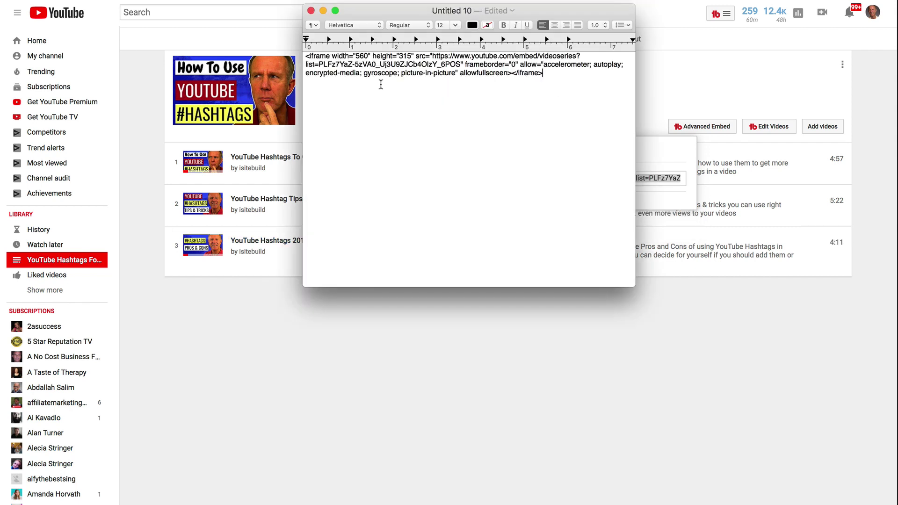
key(super+a)
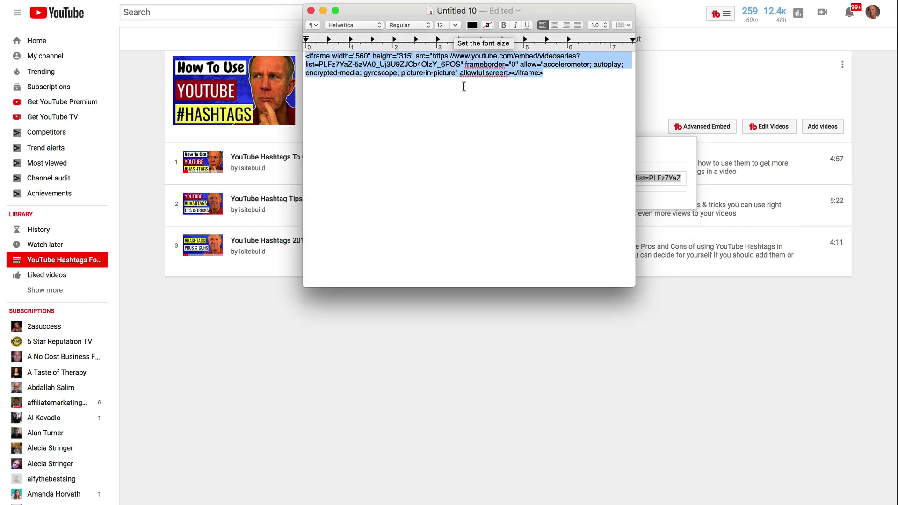
Insert &rel=0 right after the playlist id in the src and select the iframe code.
click(456, 26)
key(Right)
key(Return)
key(Return)
key(Return)
text(&rel=0)
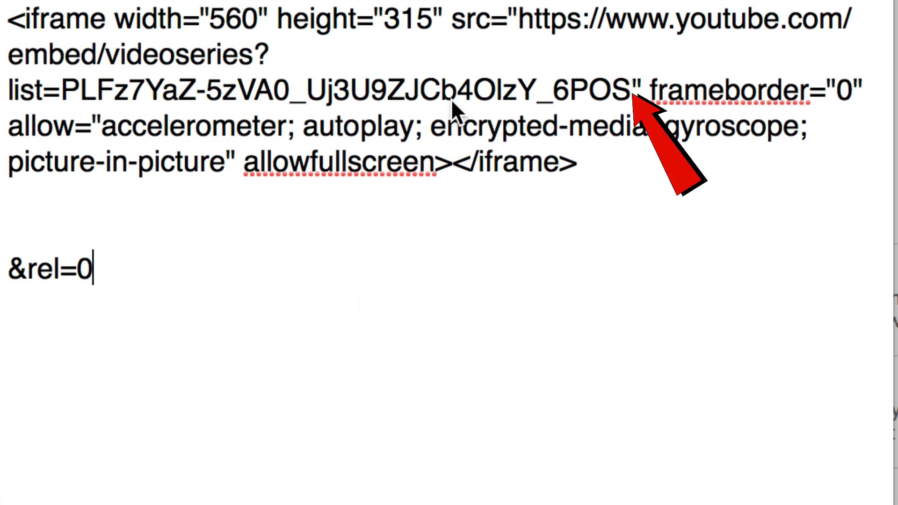
click(632, 88)
key(super+v)
drag(732, 163, 5, 14)
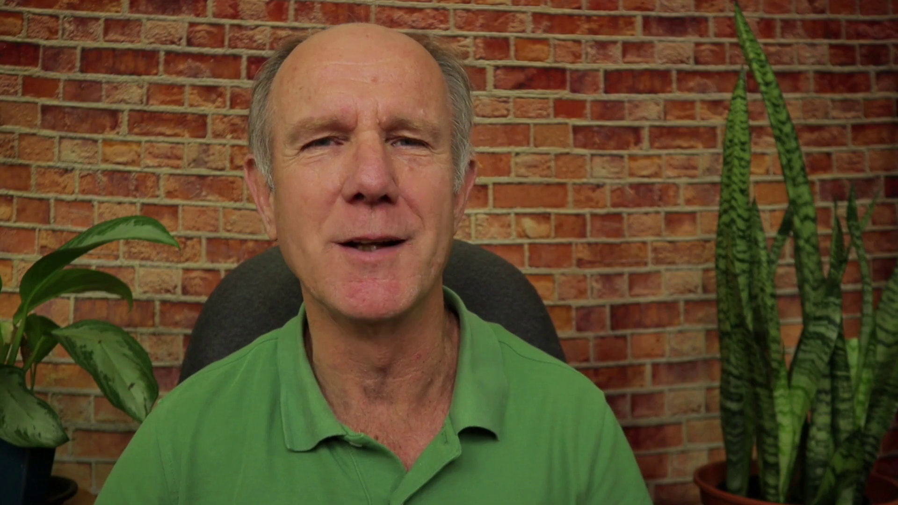
Create a new WordPress post and paste the modified iframe in the Code Editor.
click(78, 46)
mouse_move(50, 180)
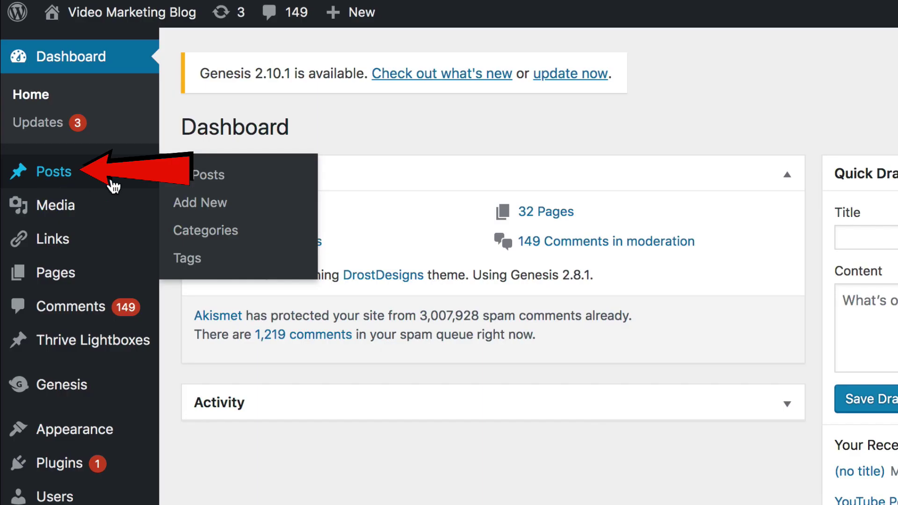
click(204, 206)
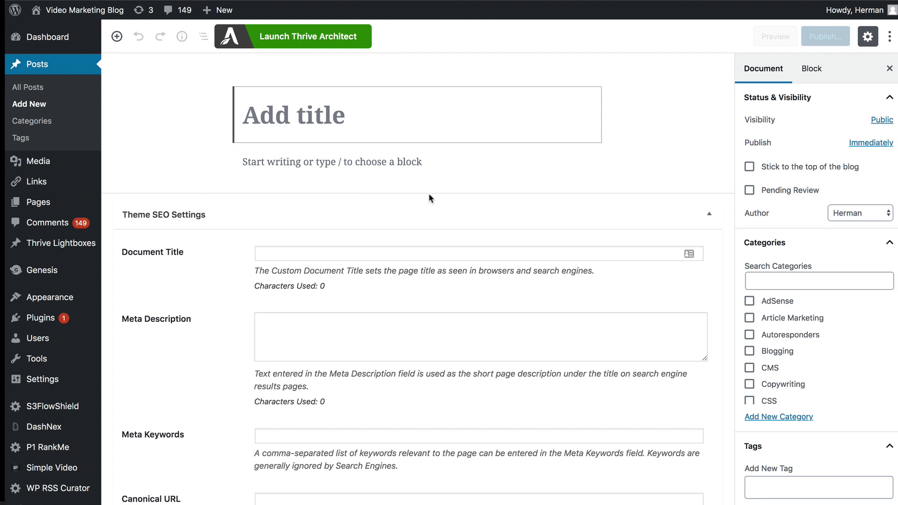
click(889, 37)
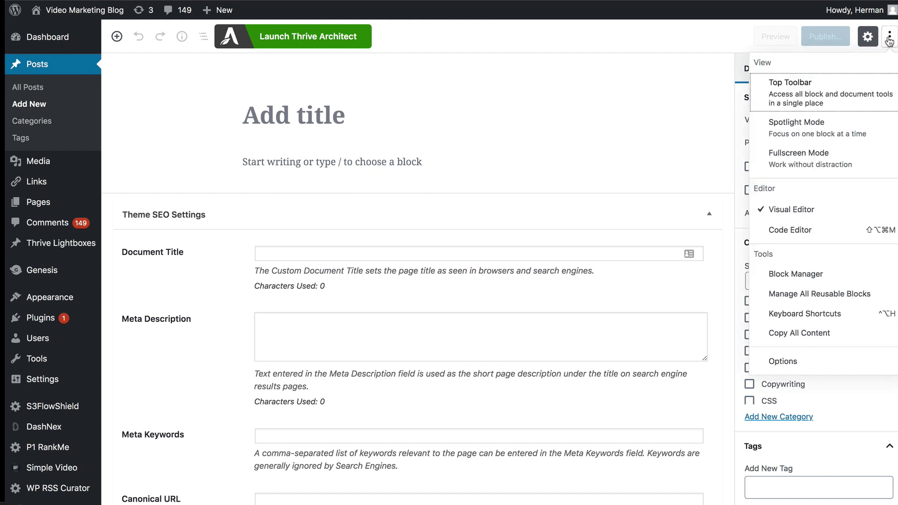
click(799, 231)
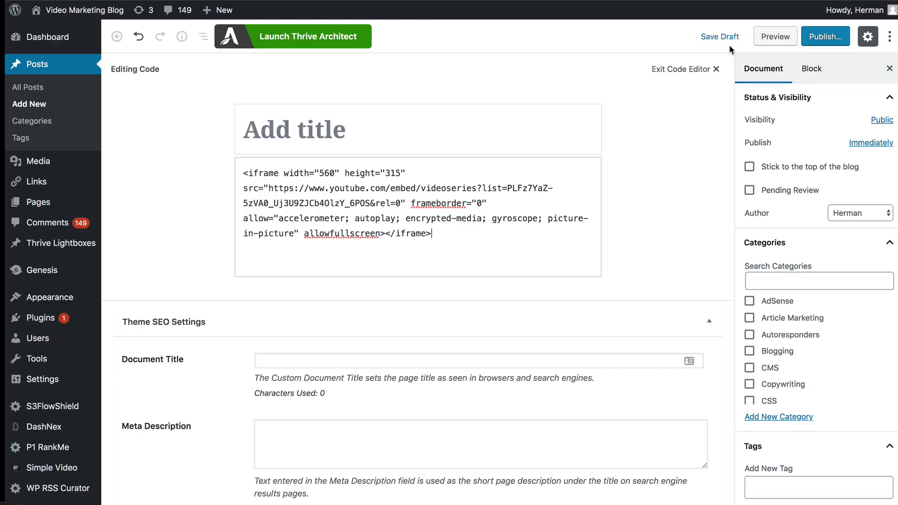
click(776, 37)
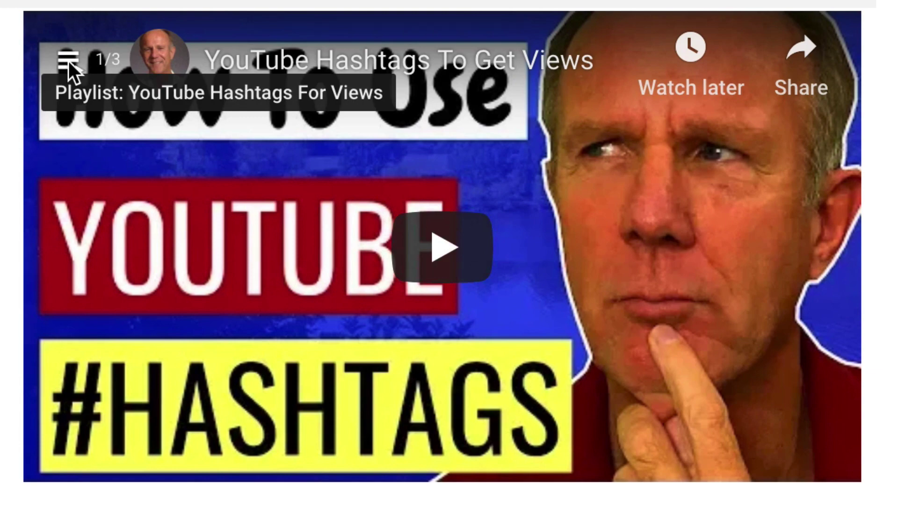
Browse the embedded playlist's video list, then play and pause the second video.
click(68, 61)
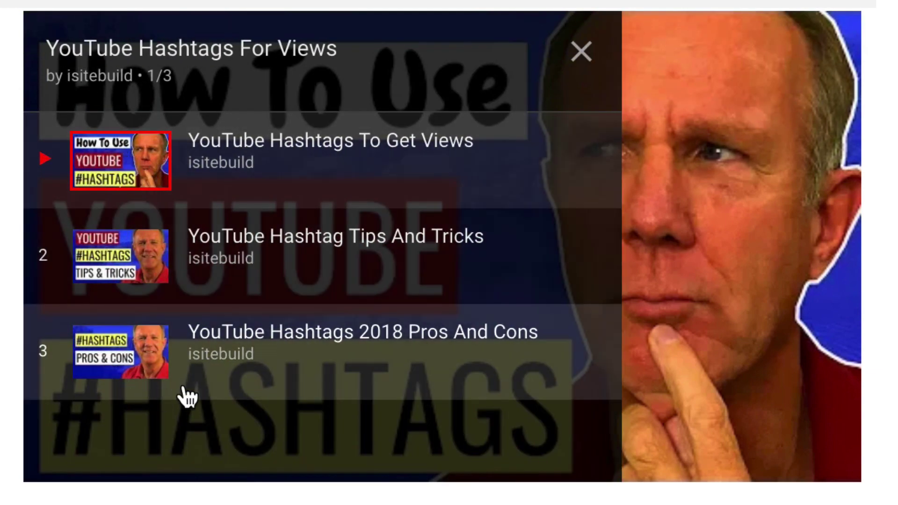
click(582, 59)
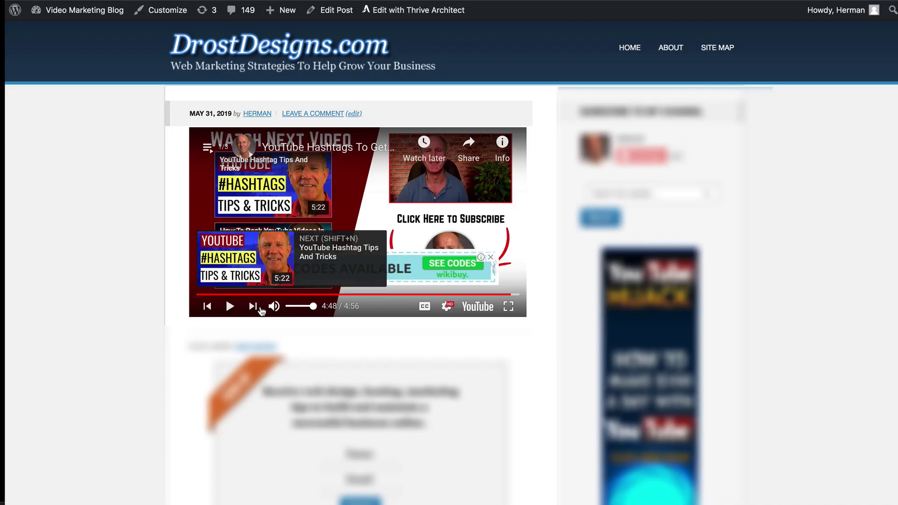
click(230, 307)
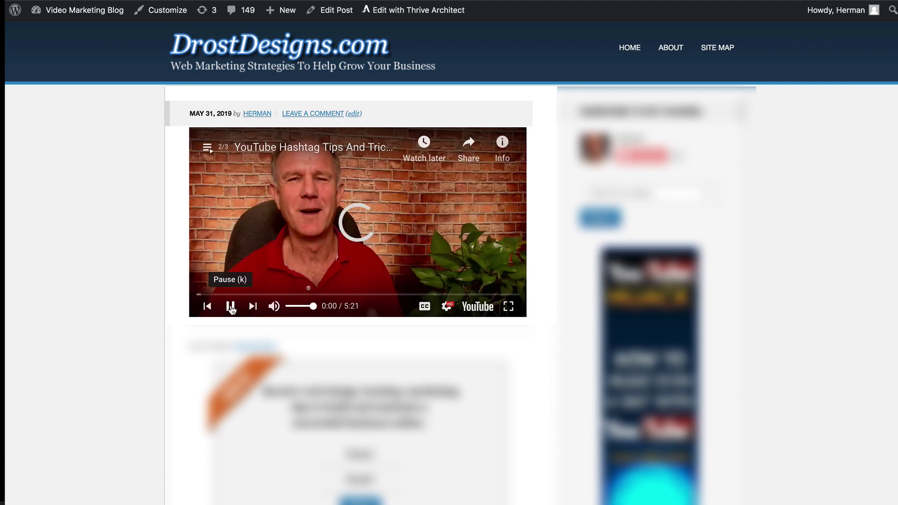
click(230, 307)
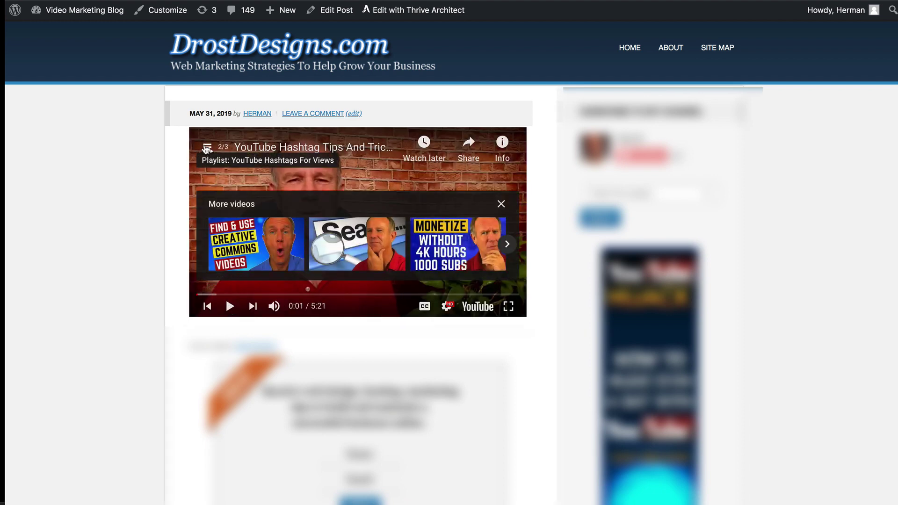
Jump to the third playlist video and scrub its playback forward.
click(207, 149)
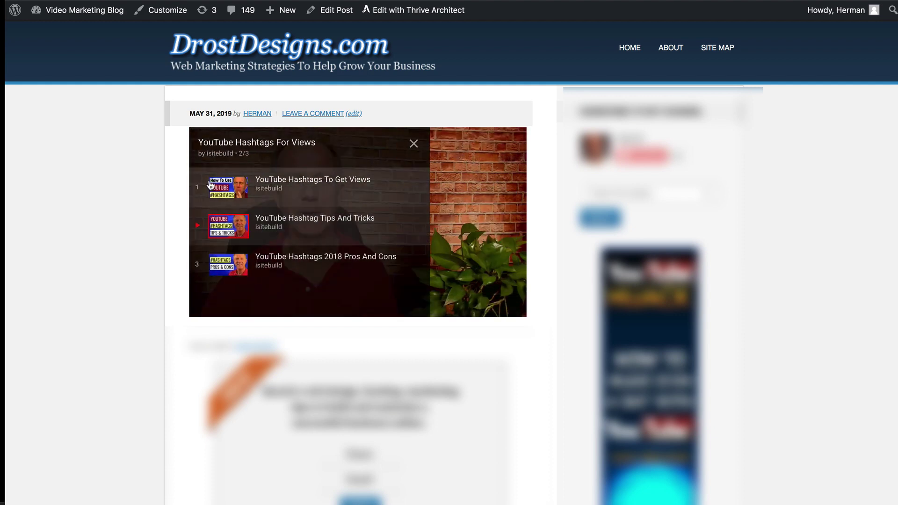
click(229, 270)
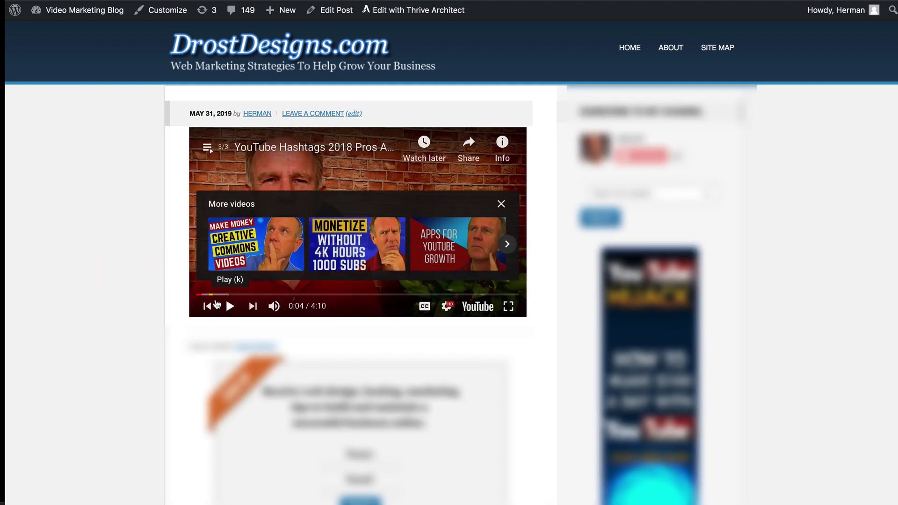
drag(212, 294, 516, 295)
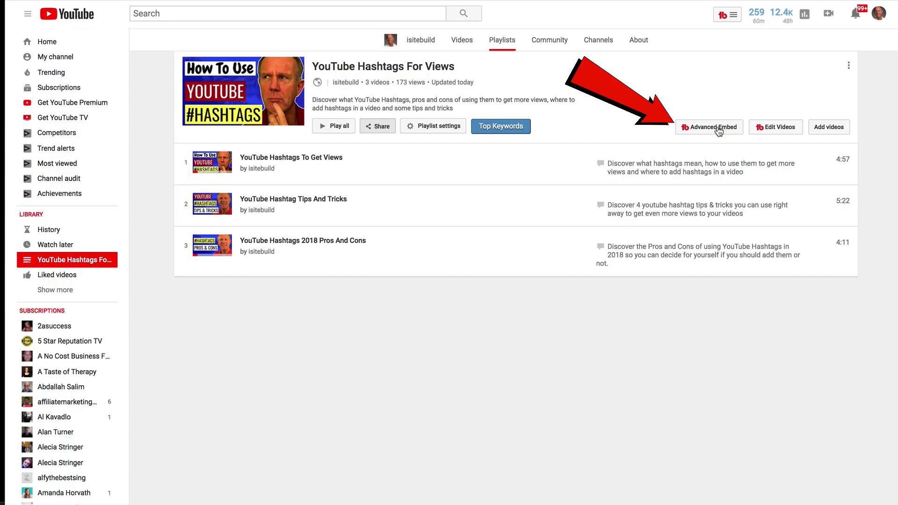
Generate TubeBuddy Advanced Embed code with Hide Suggested Videos on and paste it into TextEdit.
click(718, 132)
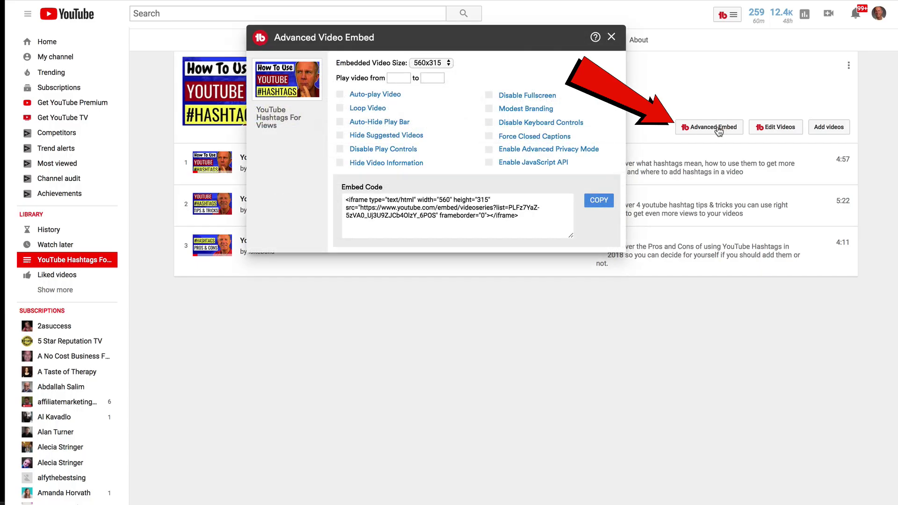
click(340, 136)
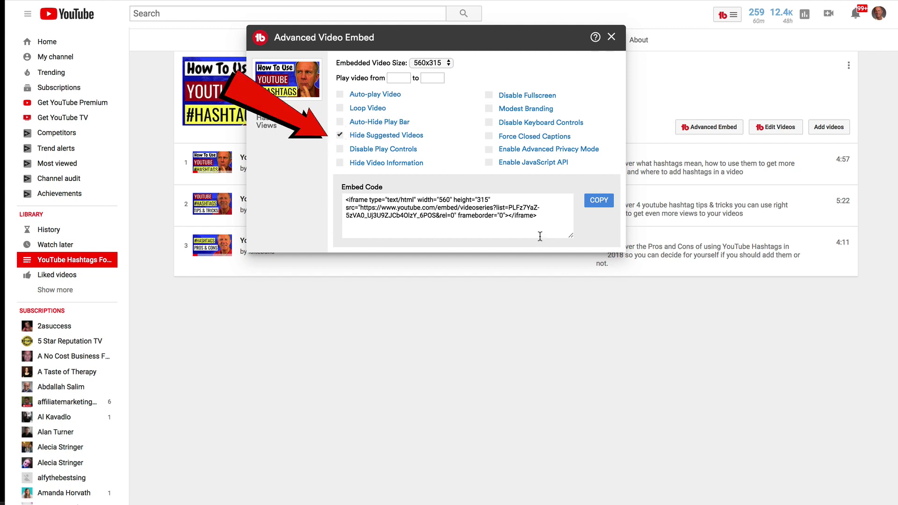
click(598, 201)
key(super+Tab)
key(super+v)
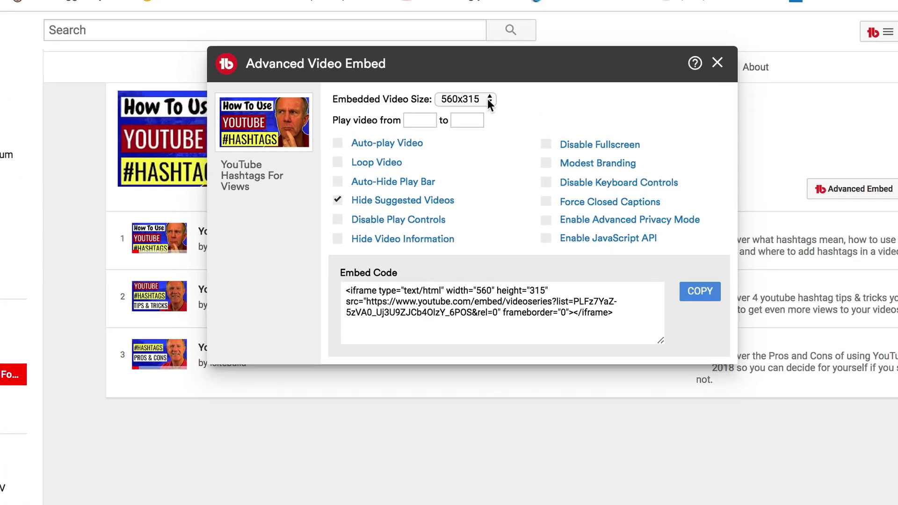
click(465, 78)
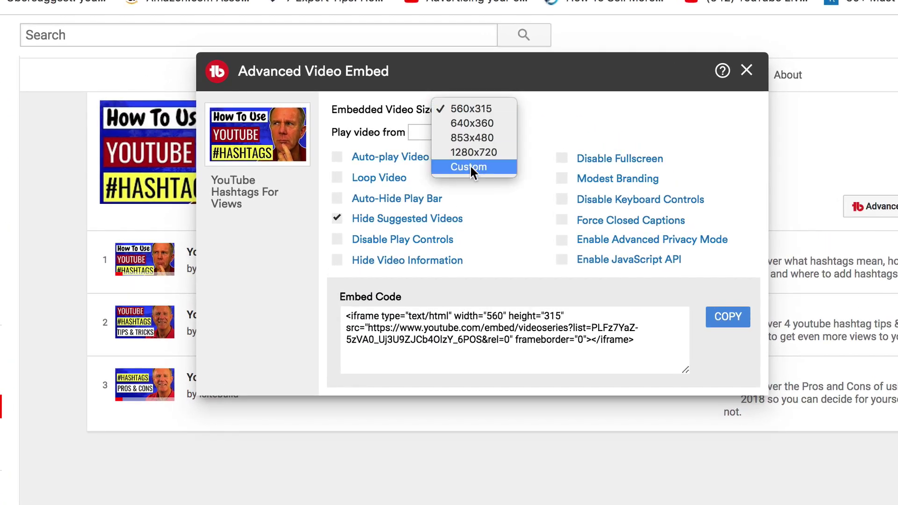
click(336, 160)
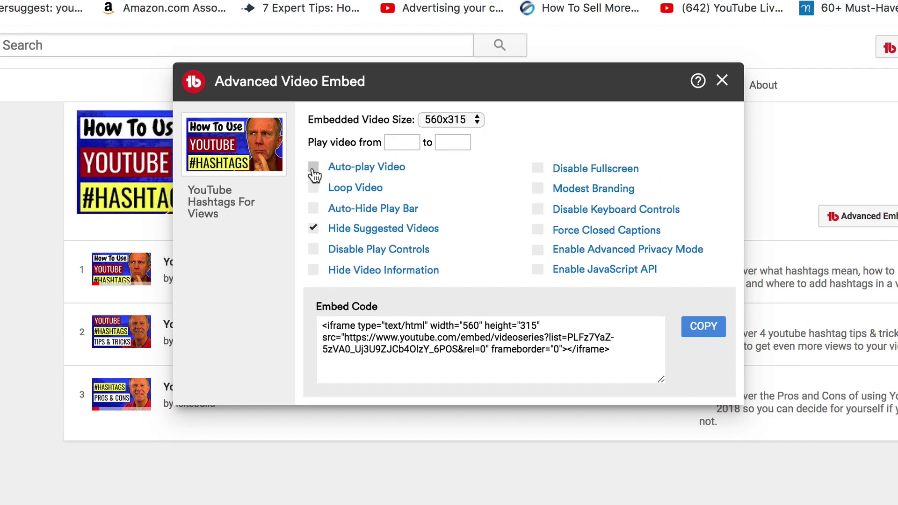